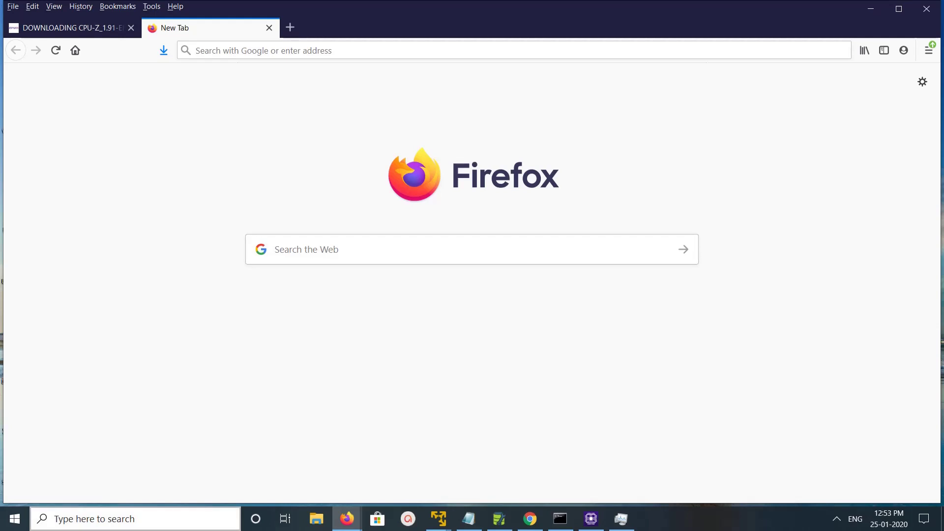
Step: Run 'wmic memorychip list full' in a maximized Command Prompt window
key("super")
type("cmd")
key("Return")
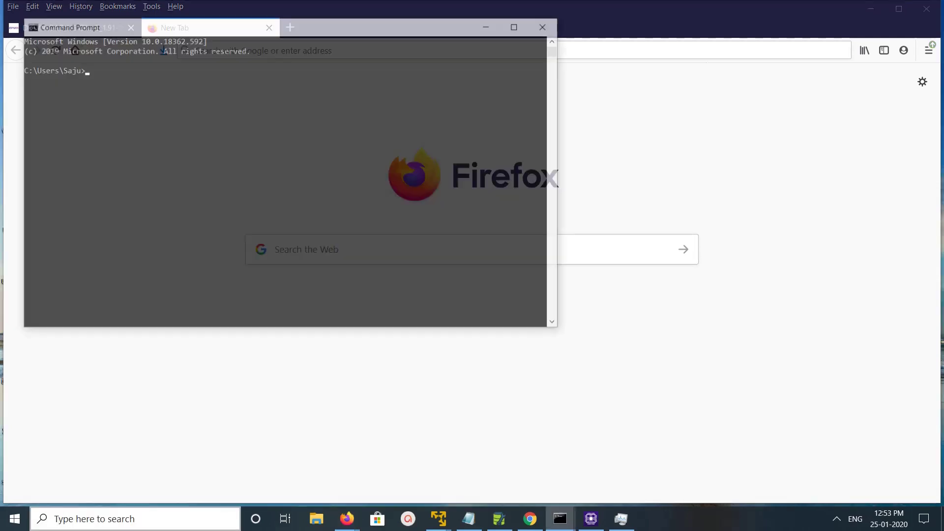
left_click(282, 168)
type("wmic memorychip list full")
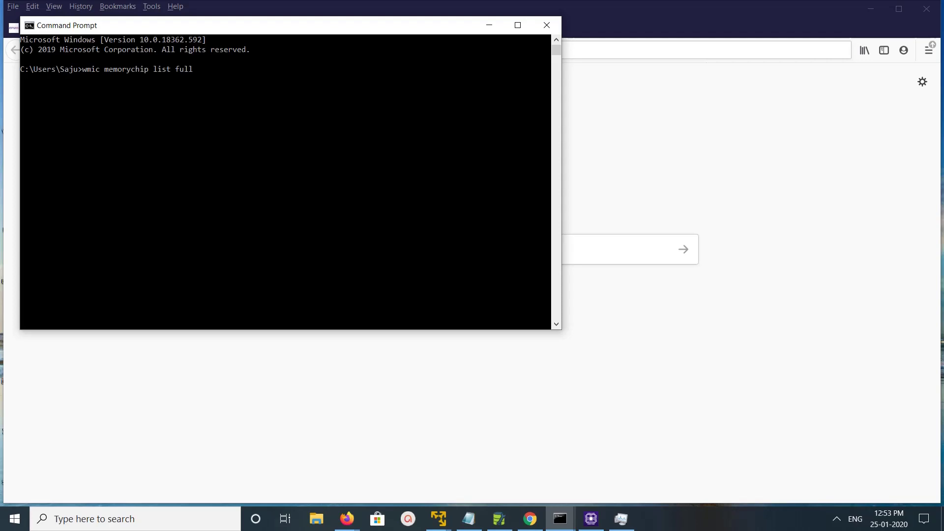
key("Return")
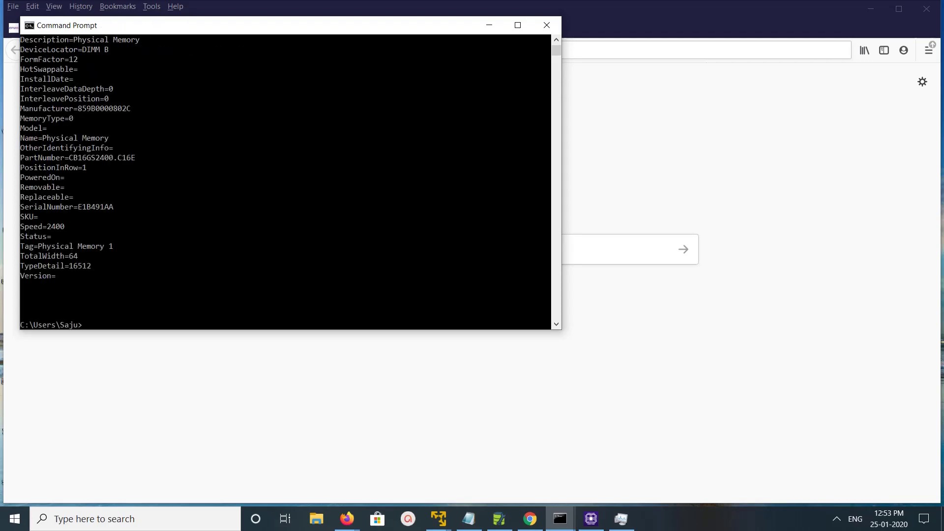
left_click(517, 25)
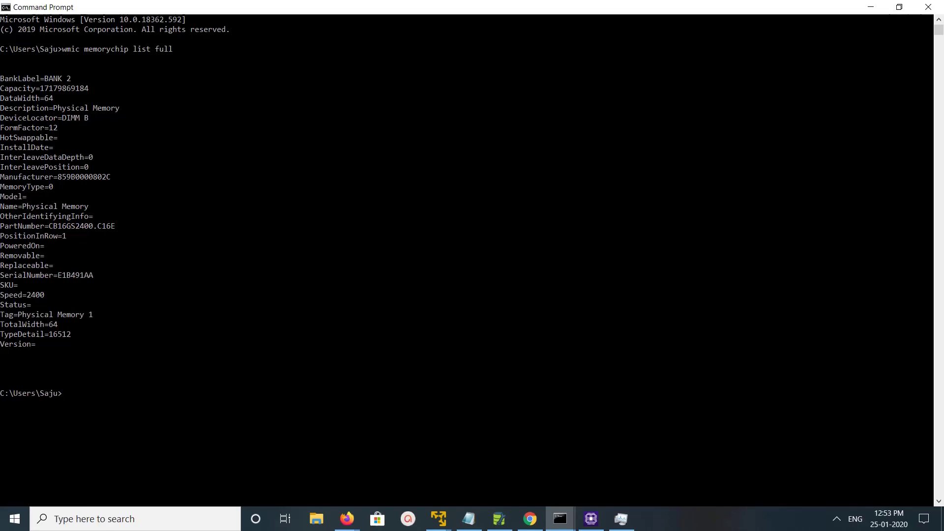
Step: Rerun the recalled command as plain 'wmic memorychip' for a wide table, adding blank prompts
key("Up")
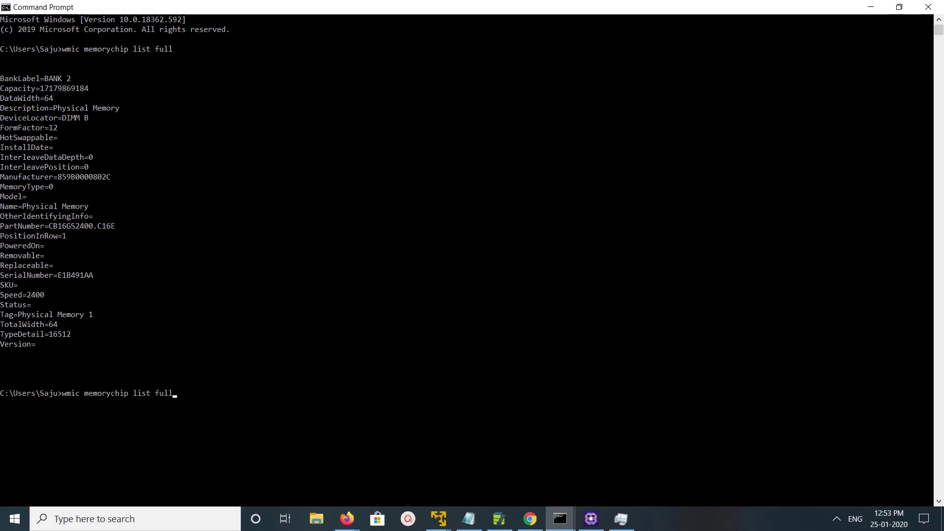
key("BackSpace")
key("BackSpace")
key("BackSpace")
key("BackSpace")
key("BackSpace")
key("BackSpace")
key("BackSpace")
key("BackSpace")
key("BackSpace")
key("BackSpace")
key("Return")
key("Return")
key("Return")
key("Return")
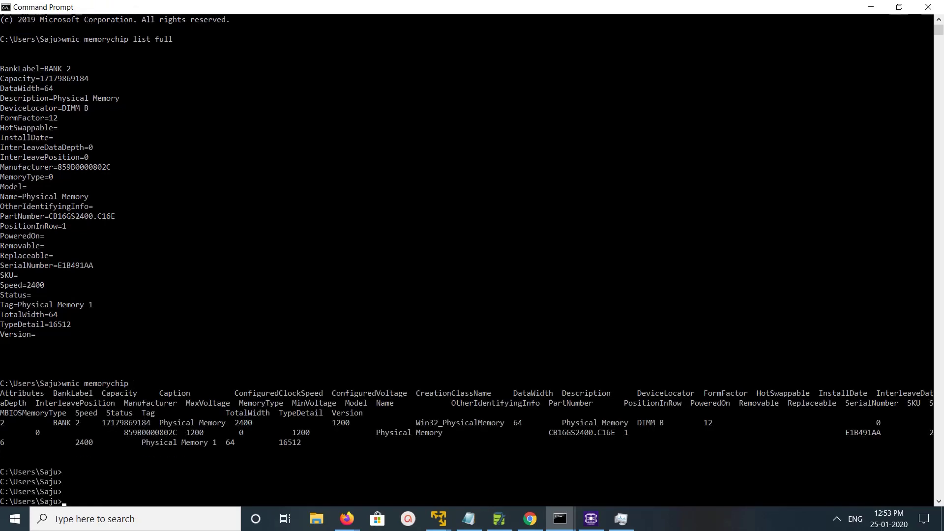
key("Return")
key("Return")
key("Return")
key("Return")
key("Return")
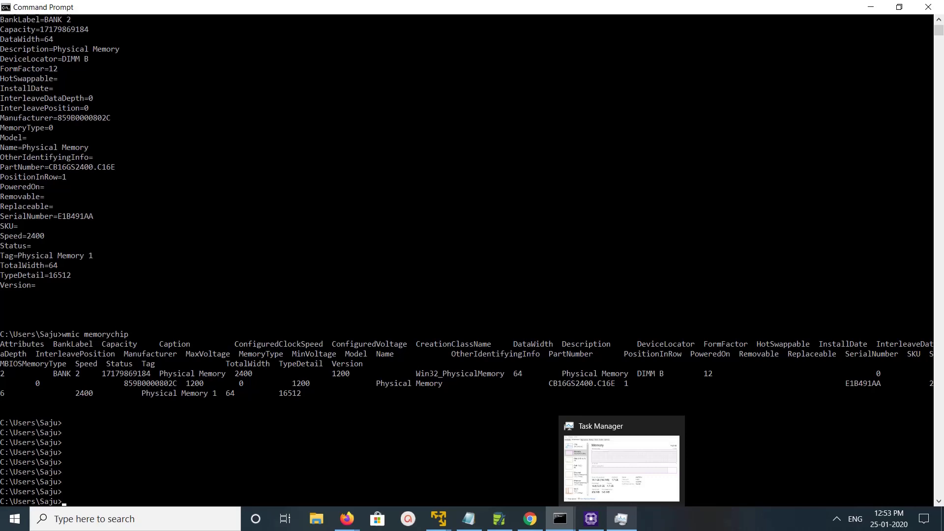
Step: Restore Task Manager on its Memory page showing 16 GB, 2400 MHz and 1 of 2 slots
left_click(621, 518)
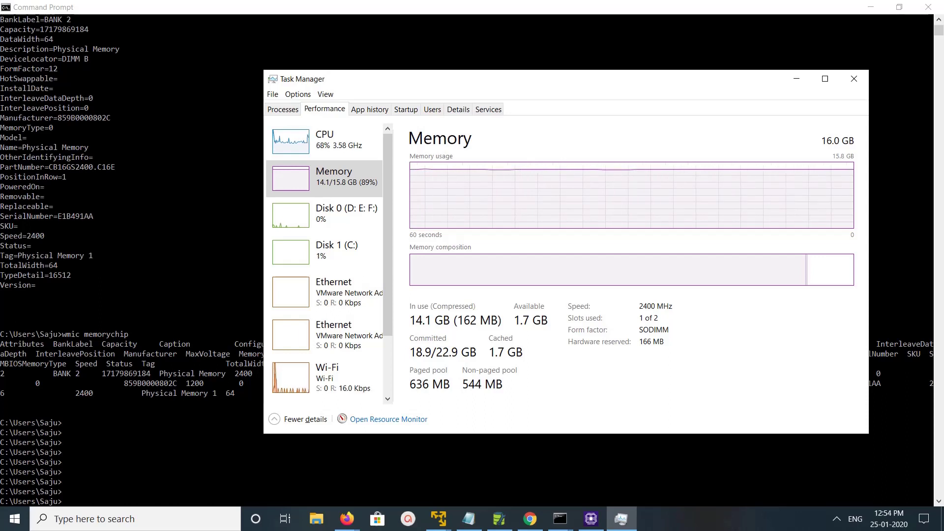
Step: Bring CPU-Z's Memory tab over Command Prompt, showing 16 GB single-channel DDR4
left_click(590, 519)
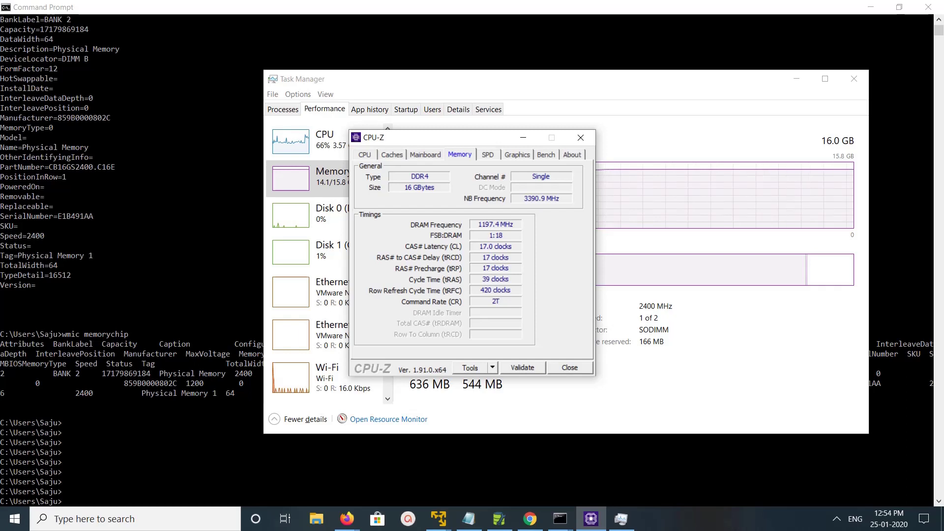
key("alt+Tab")
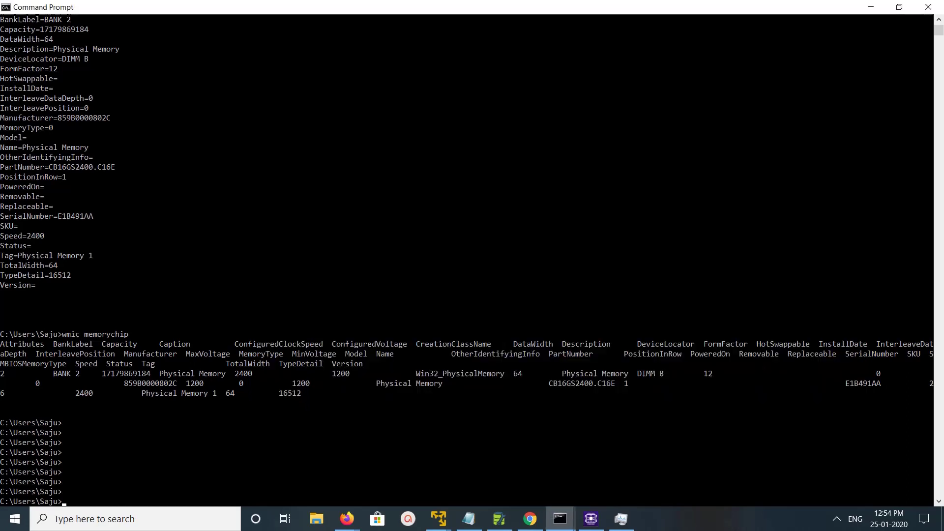
key("alt+Tab")
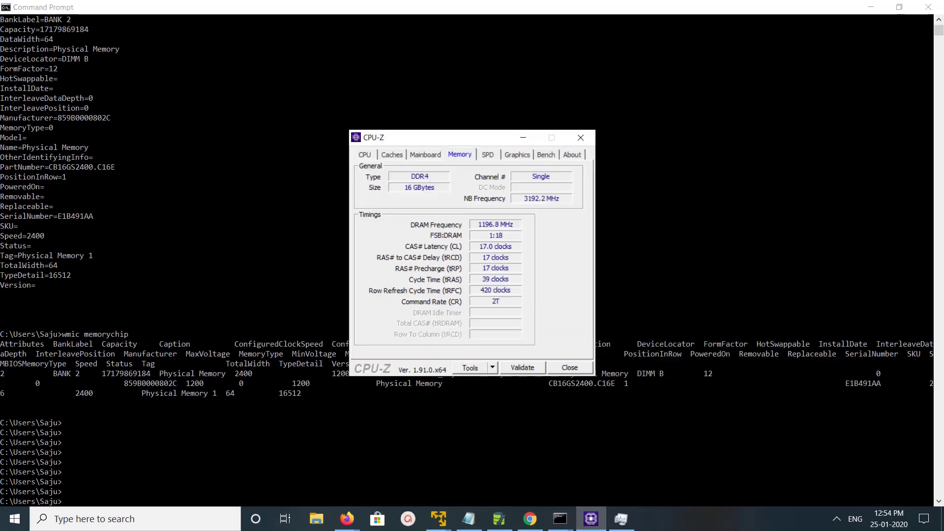